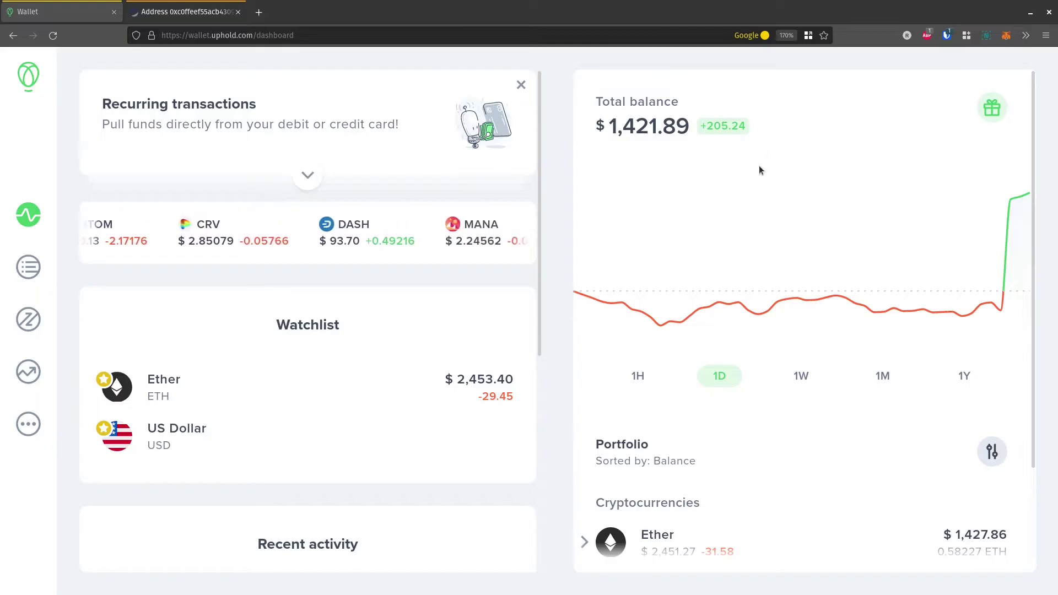
# Step: Scroll the portfolio to check the Ether holding in the $1,421.89 total balance
pyautogui.scroll(-2, 759, 170)
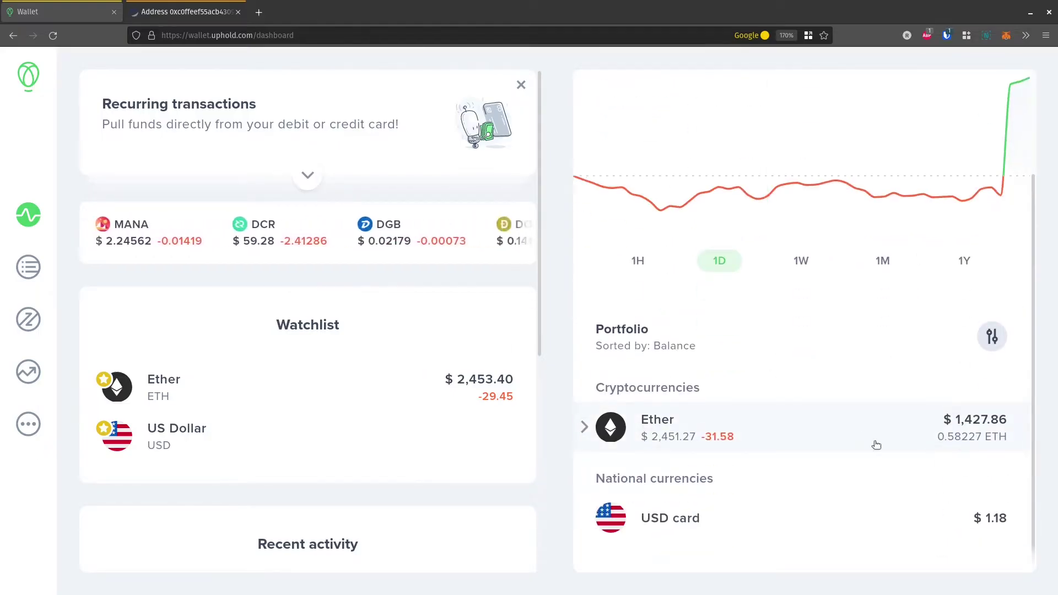
pyautogui.scroll(2, 760, 413)
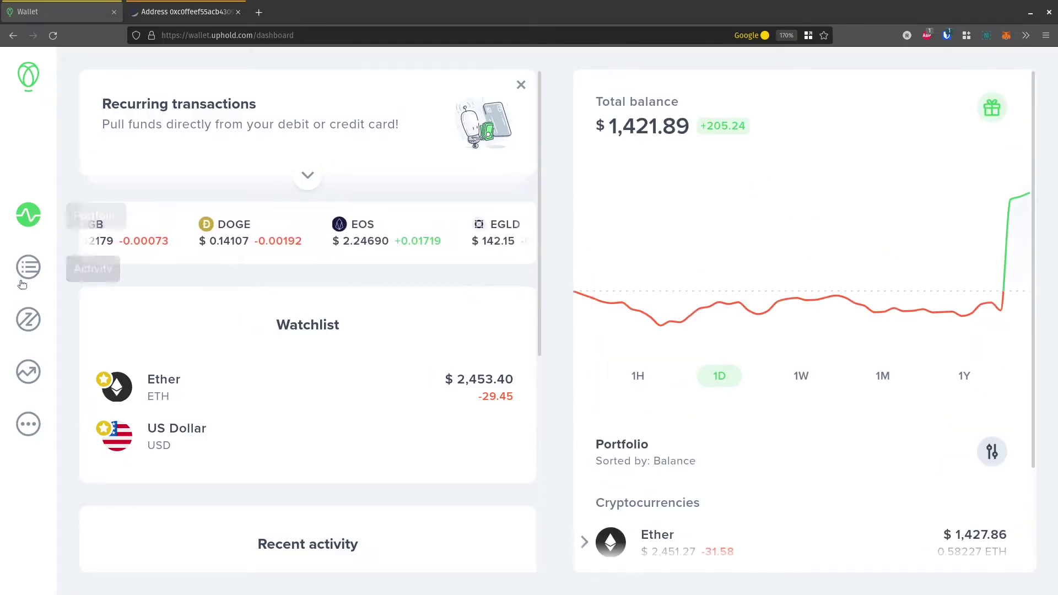
# Step: Start a transaction from the ETH account for its full 0.58227688037395801 ETH balance
pyautogui.click(28, 322)
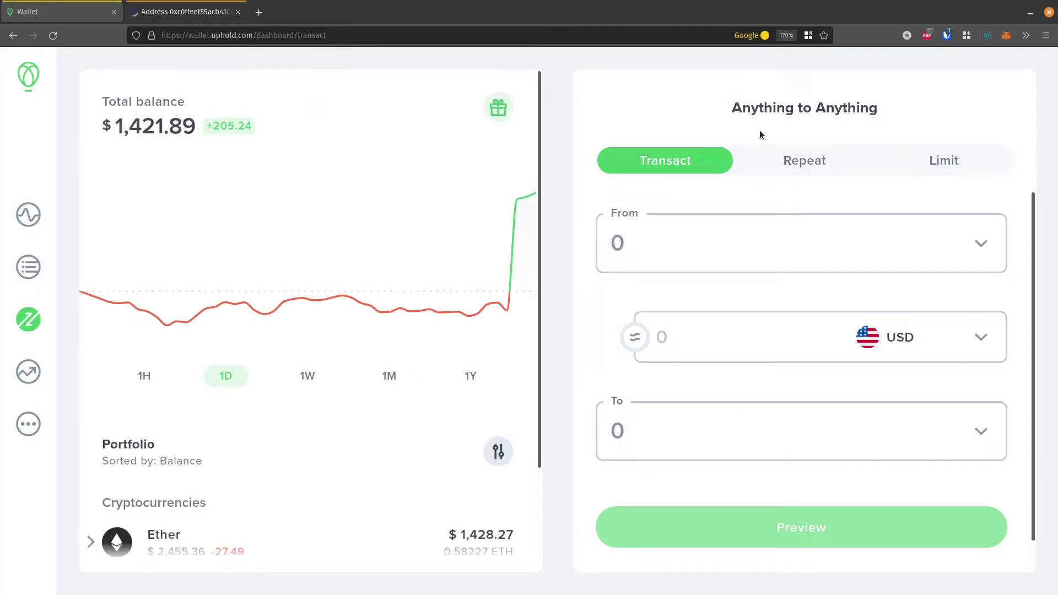
pyautogui.click(637, 245)
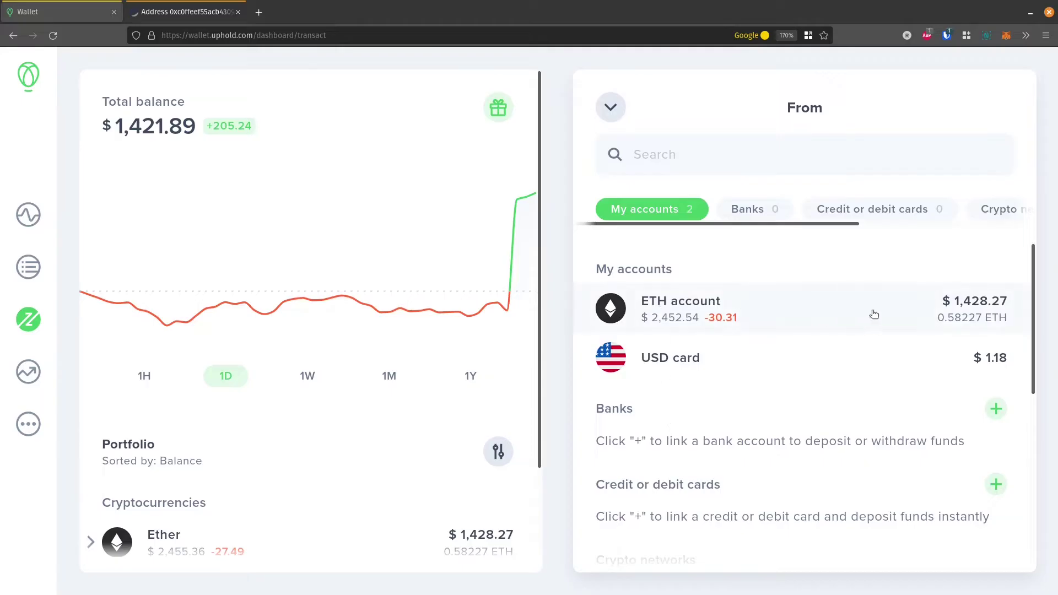
pyautogui.click(676, 314)
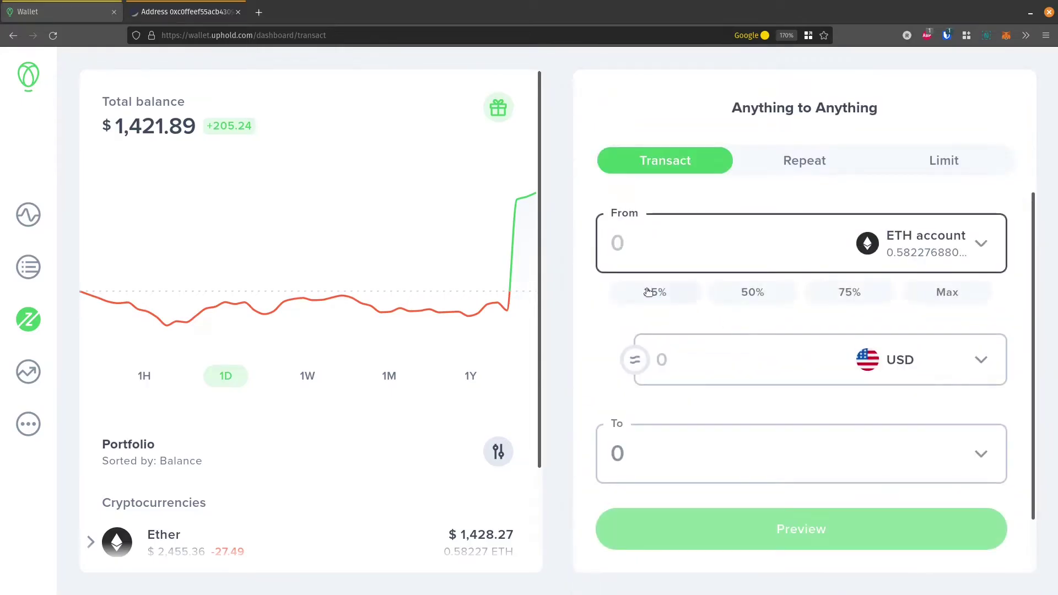
pyautogui.click(732, 253)
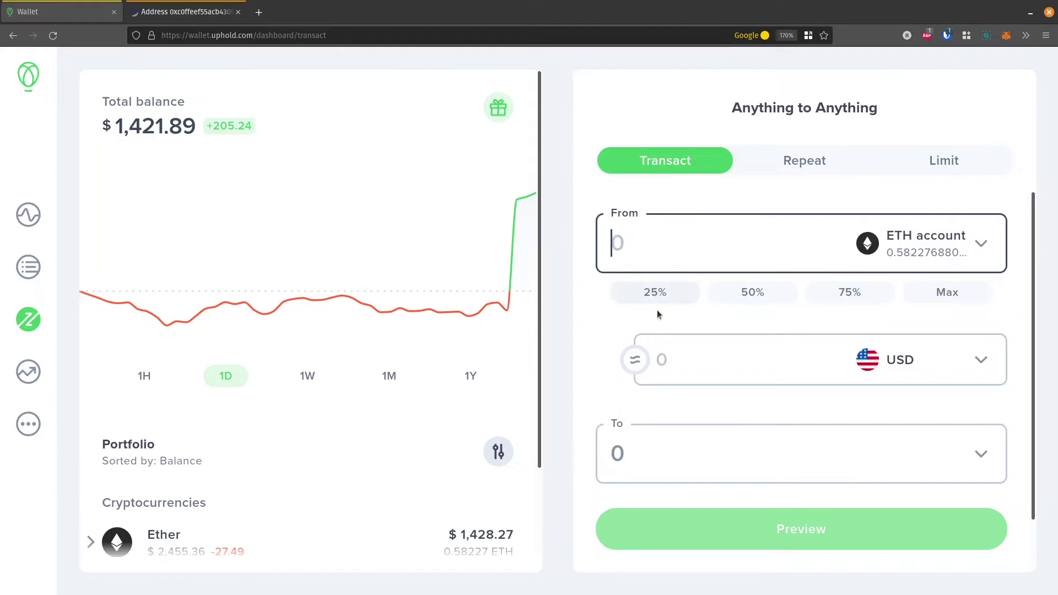
pyautogui.click(946, 294)
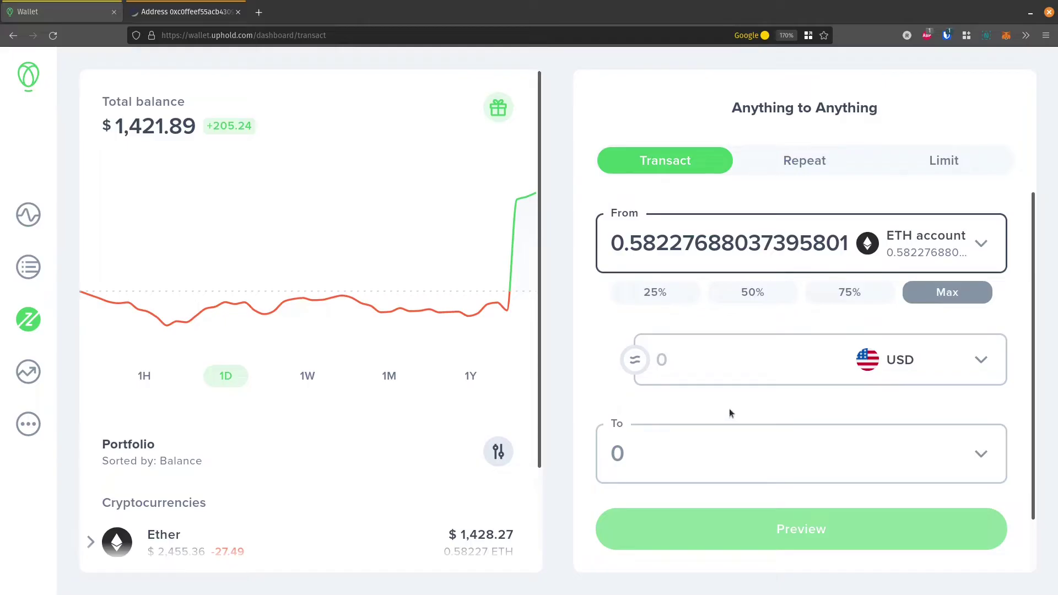
pyautogui.click(654, 458)
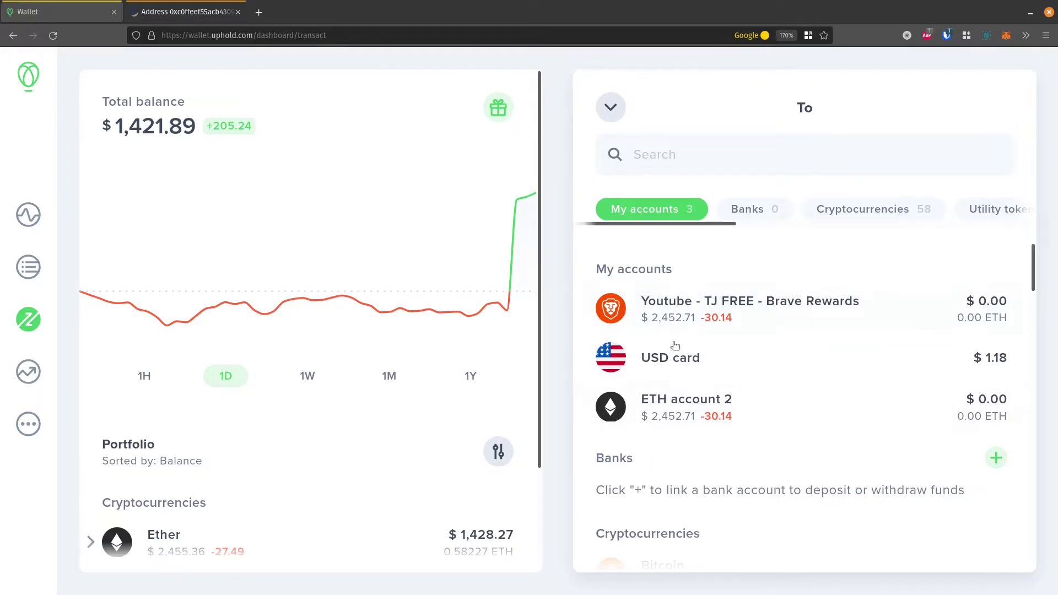
pyautogui.scroll(-4, 690, 407)
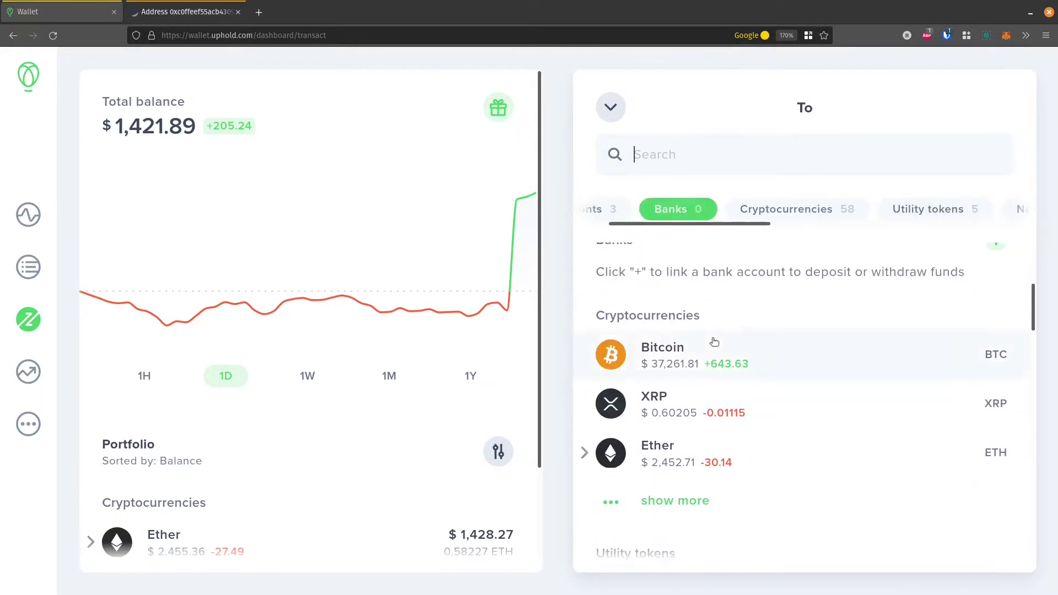
pyautogui.scroll(2, 713, 342)
pyautogui.scroll(-2, 762, 384)
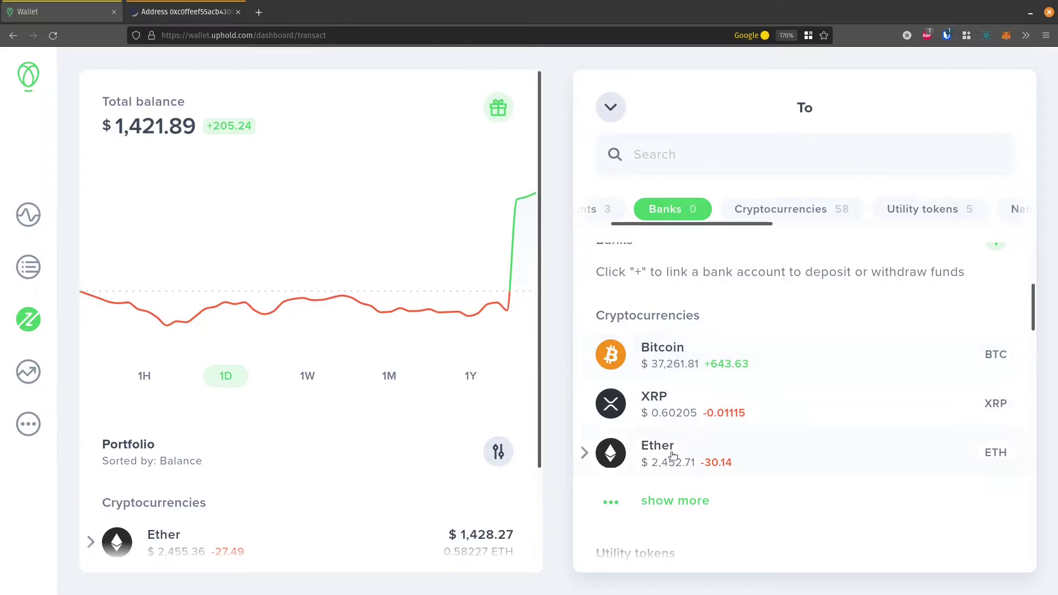
pyautogui.scroll(-1, 673, 454)
pyautogui.scroll(-2, 673, 453)
pyautogui.scroll(3, 678, 308)
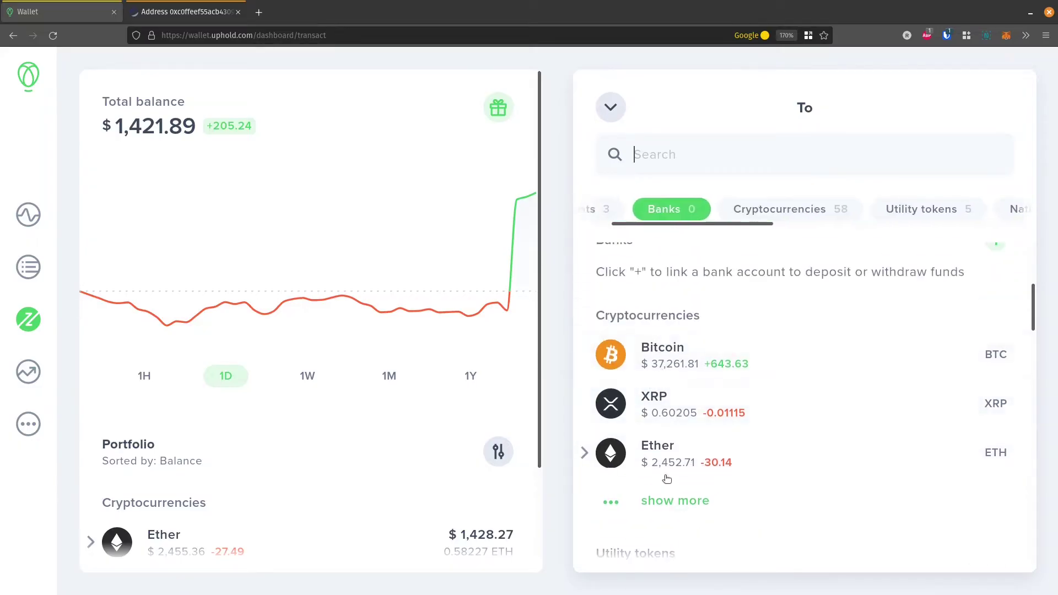
pyautogui.scroll(-10, 678, 430)
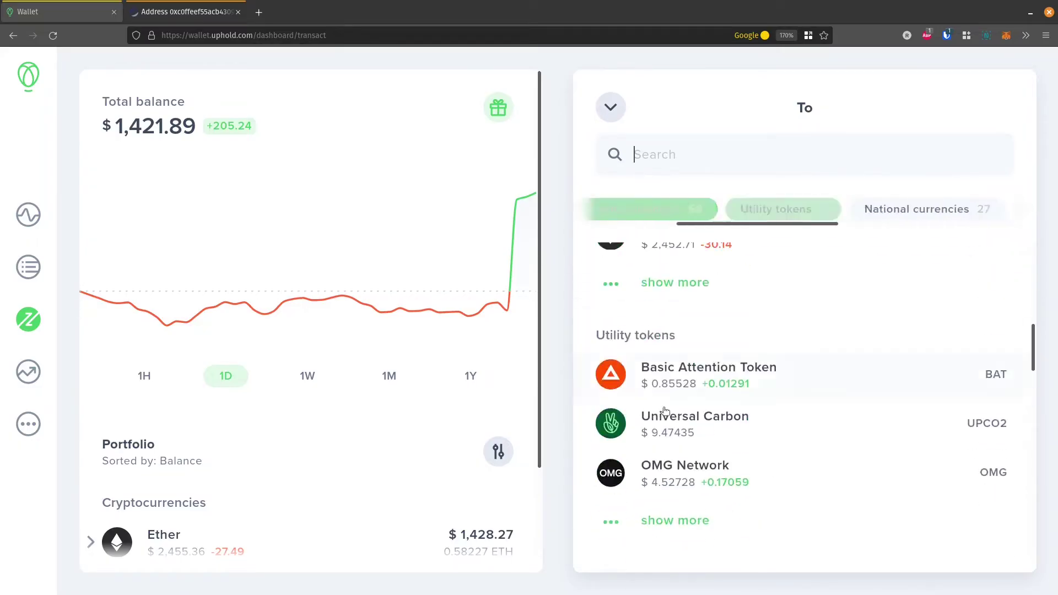
pyautogui.scroll(-3, 680, 377)
pyautogui.scroll(10, 666, 406)
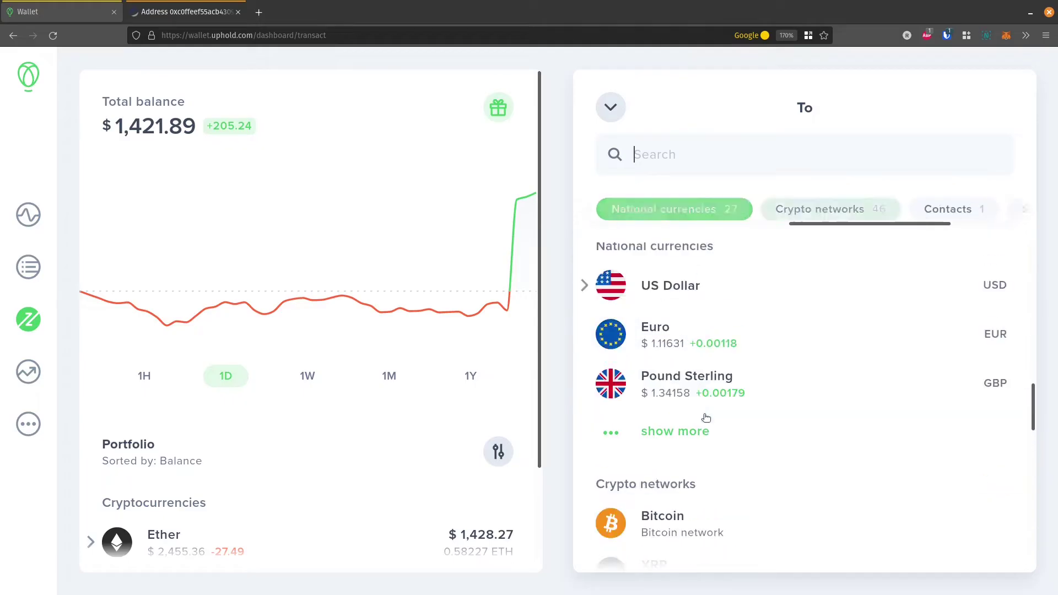
pyautogui.scroll(5, 688, 382)
pyautogui.scroll(-10, 678, 418)
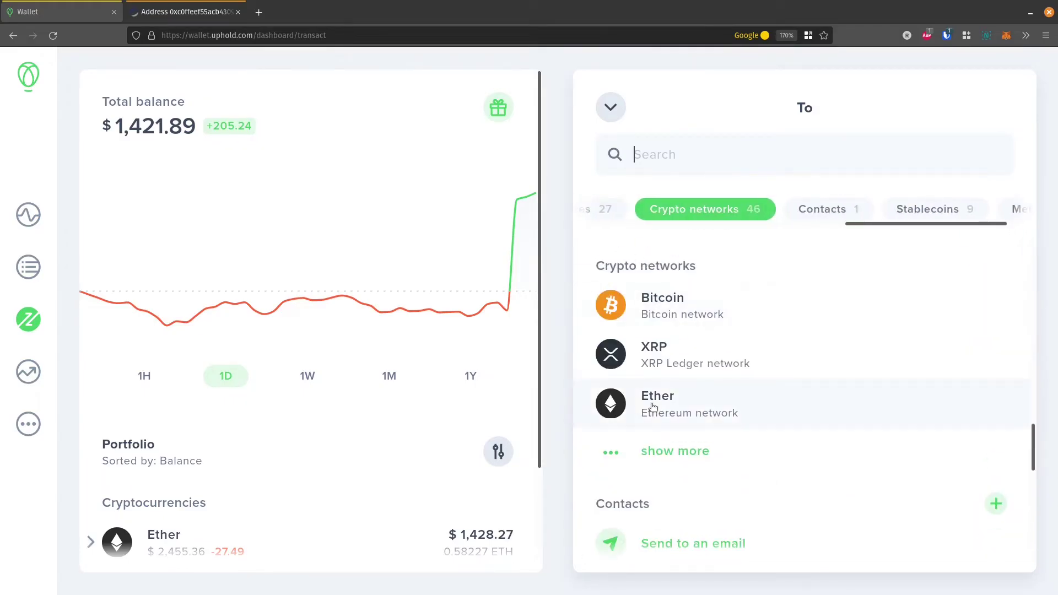
pyautogui.click(651, 405)
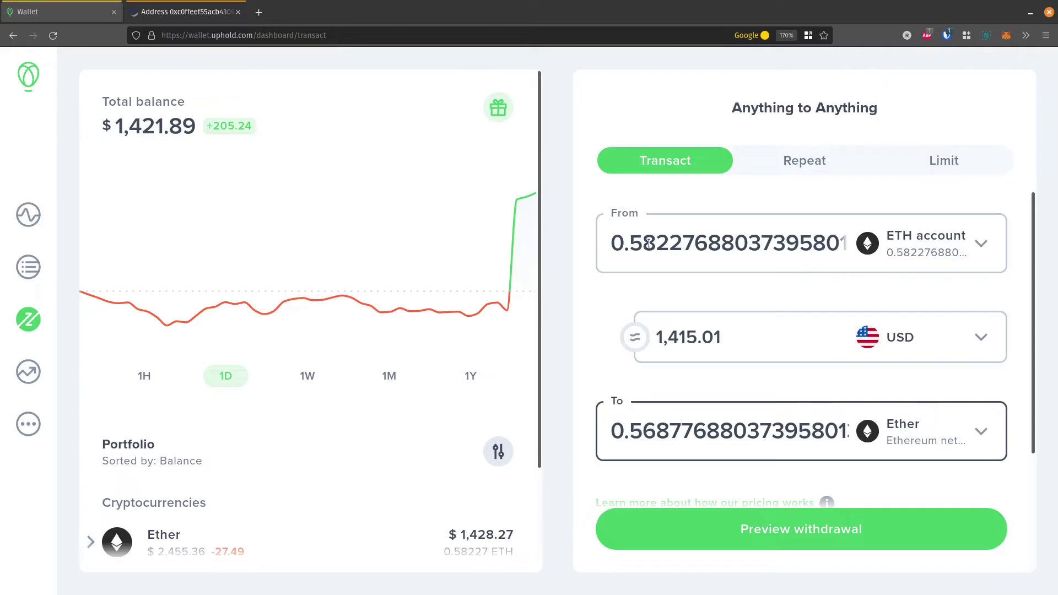
# Step: Choose withdrawing ETH to an ETH wallet and focus the empty Ether address field
pyautogui.scroll(-2, 642, 447)
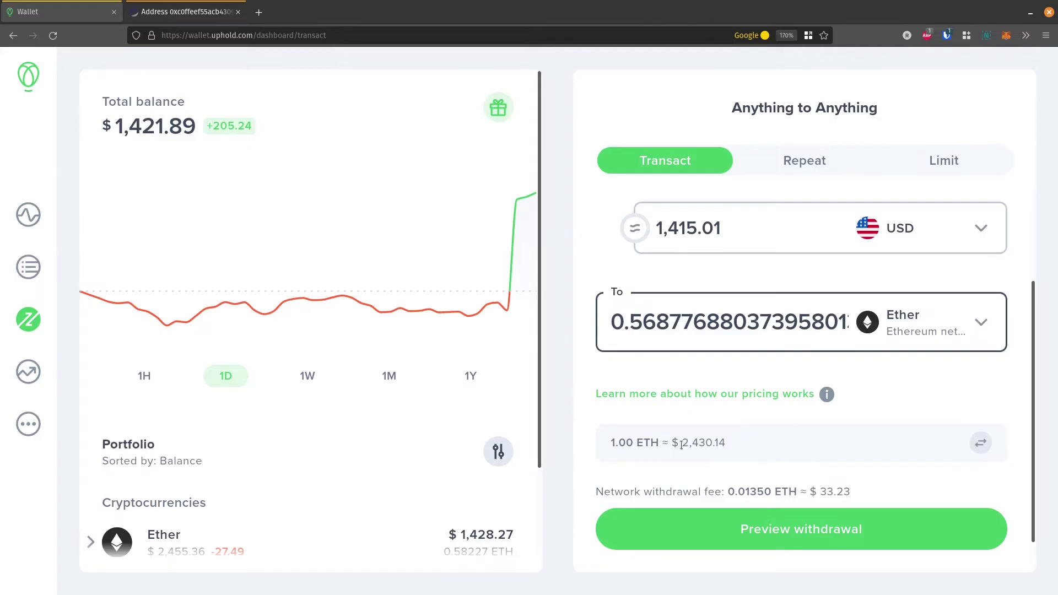
pyautogui.click(788, 533)
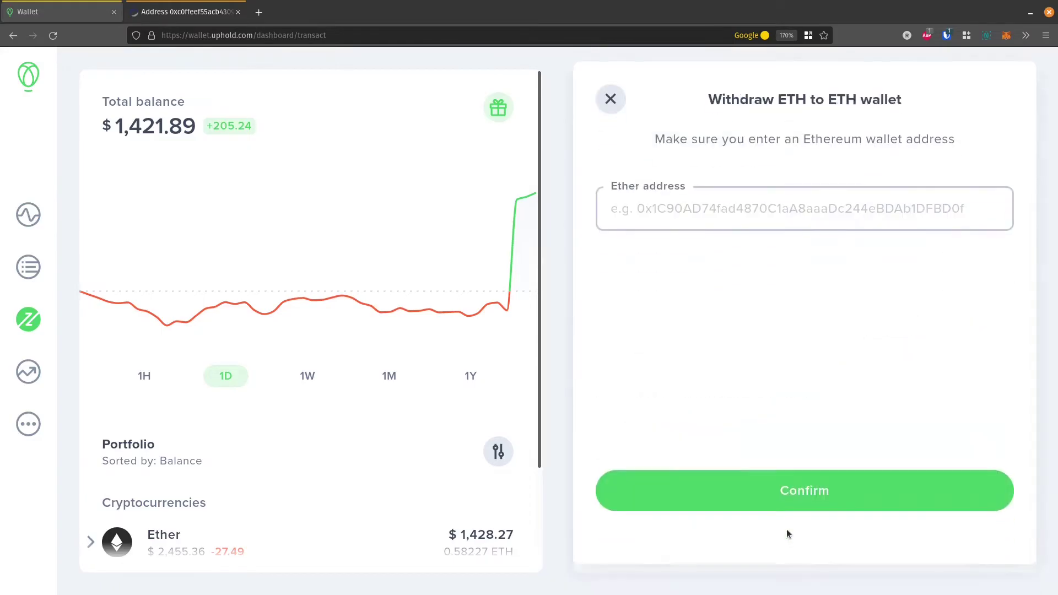
pyautogui.click(656, 219)
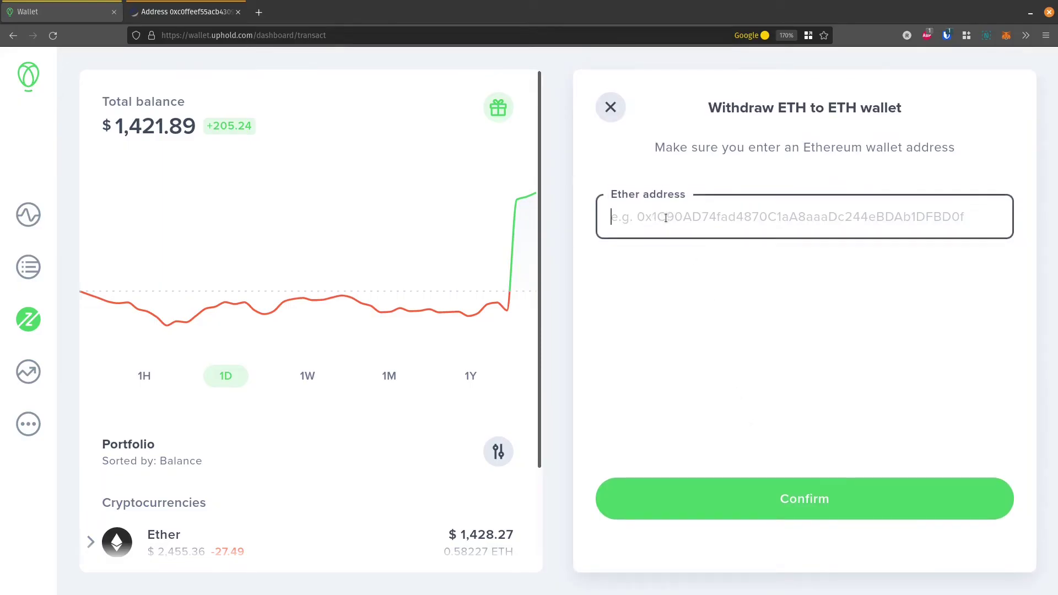
# Step: Copy the receiving wallet's address from its Etherscan address page
pyautogui.click(171, 16)
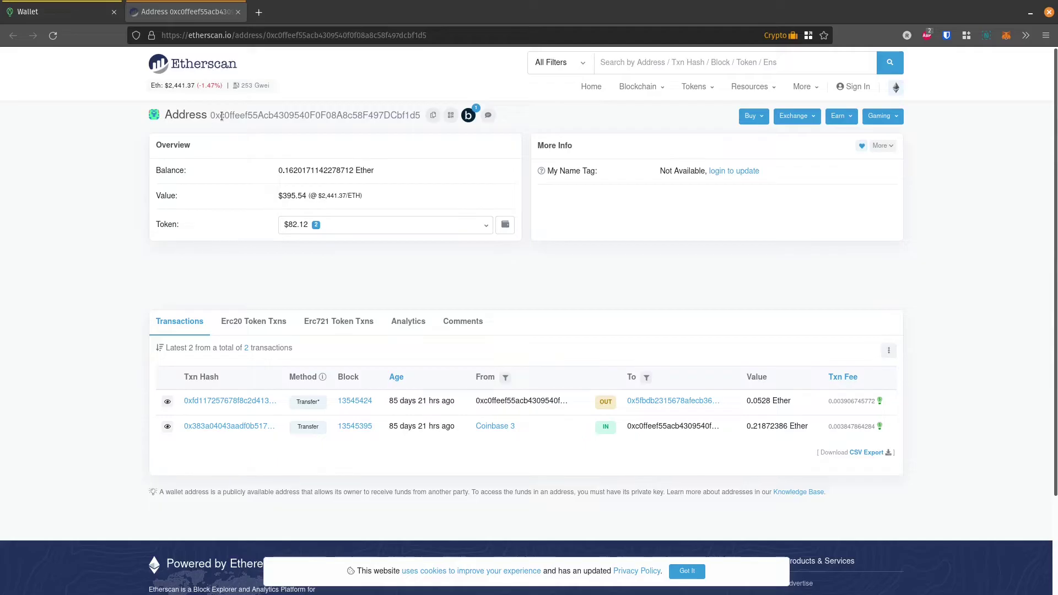
pyautogui.click(433, 115)
pyautogui.moveTo(209, 116); pyautogui.dragTo(419, 119)
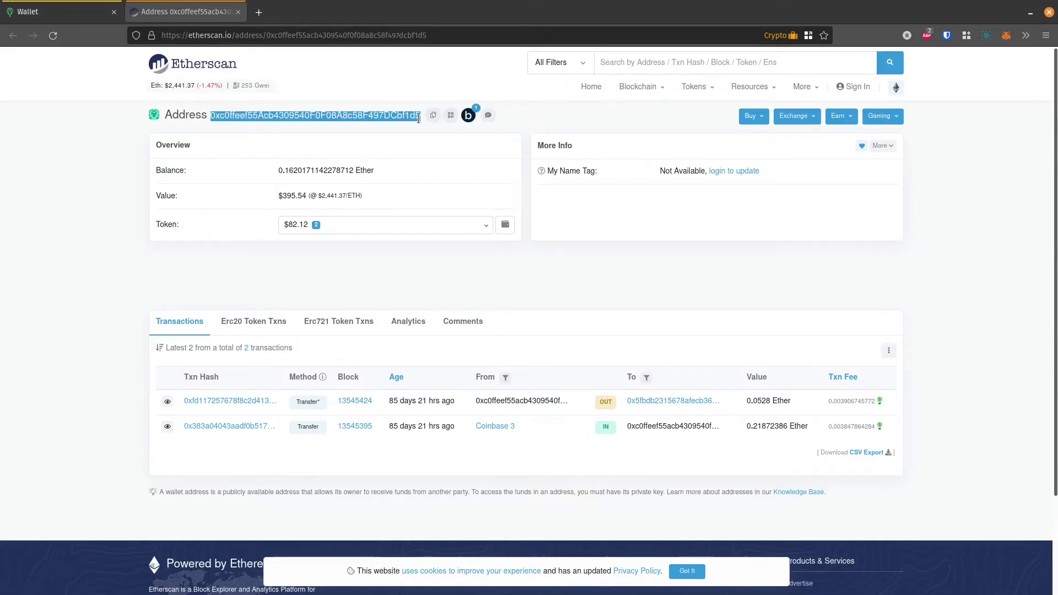
pyautogui.click(62, 13)
# Step: Paste the copied Etherscan wallet address into the withdrawal's Ether address field
pyautogui.click(690, 234)
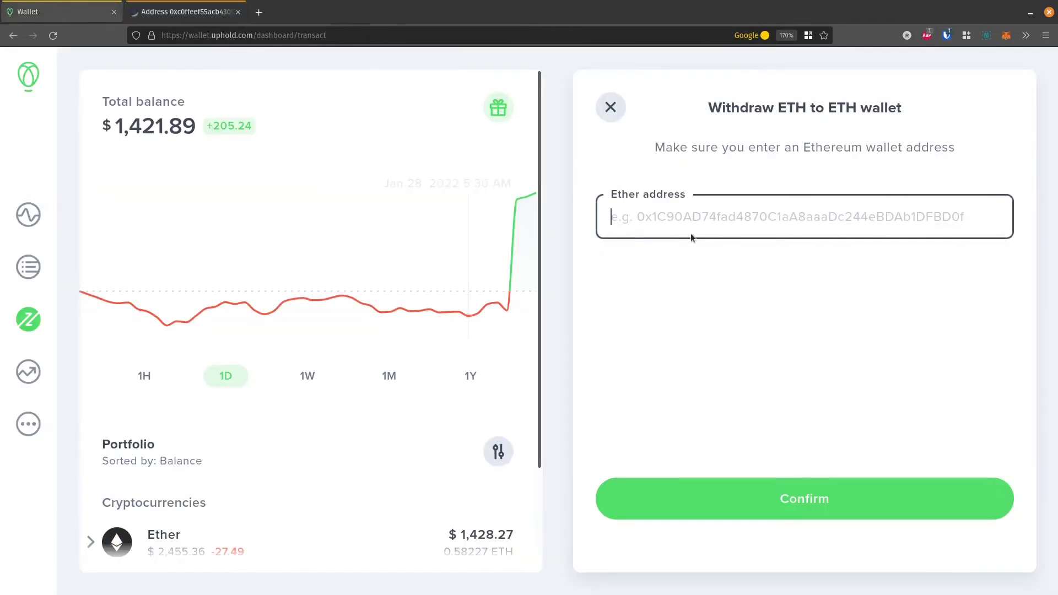
pyautogui.rightClick(658, 216)
pyautogui.click(693, 285)
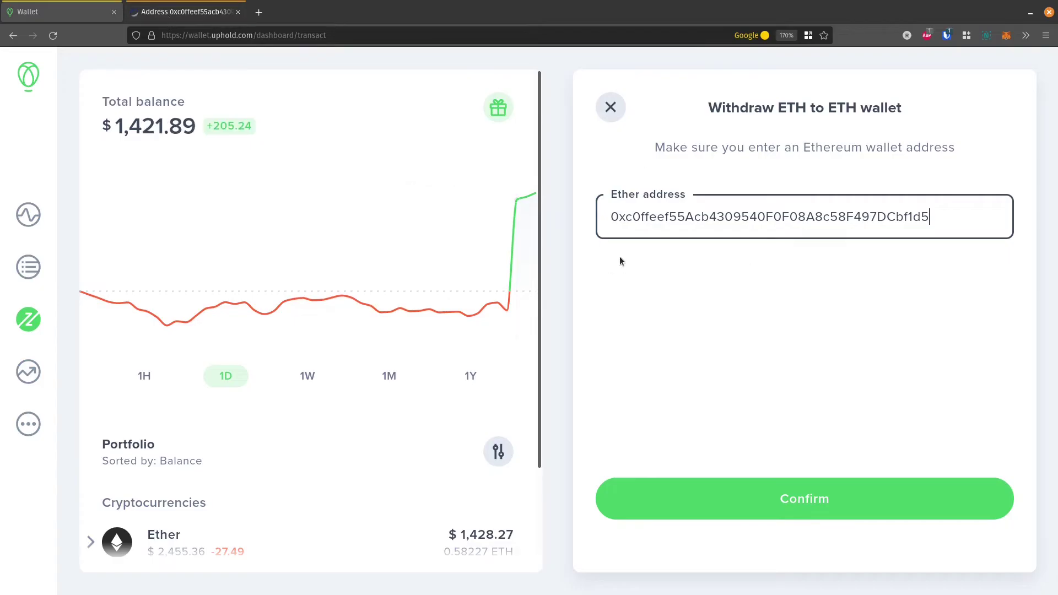
# Step: Confirm the 0.582276880373958013 ETH withdrawal and submit the 2-step authenticator code
pyautogui.click(815, 505)
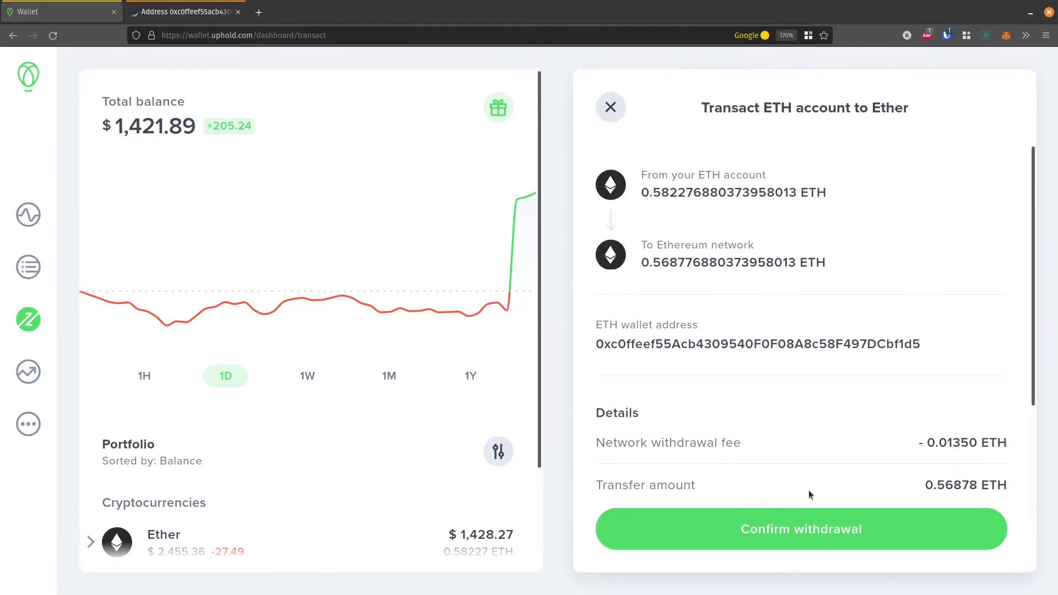
pyautogui.click(781, 535)
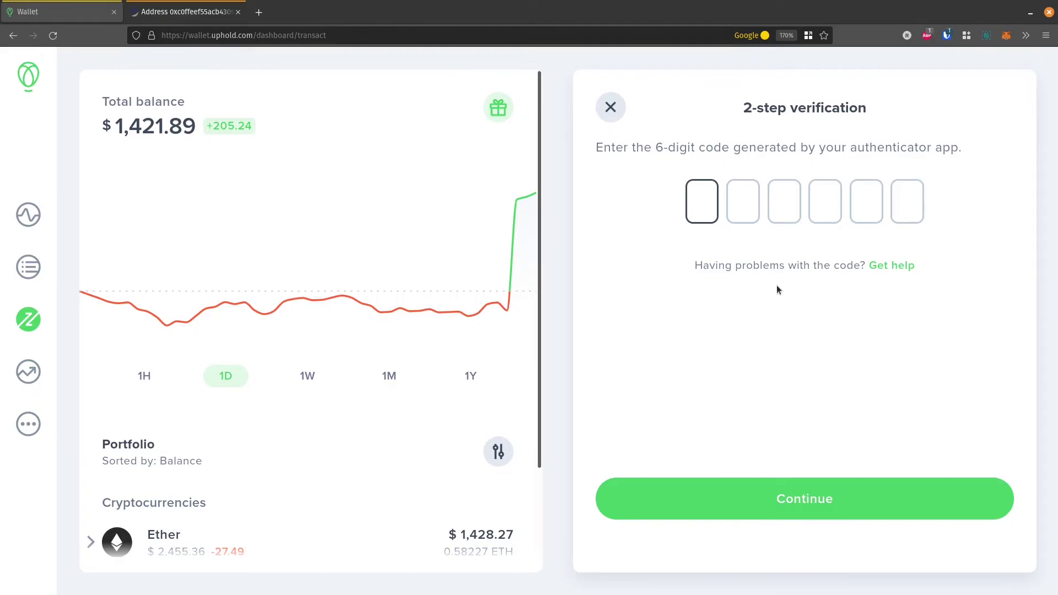
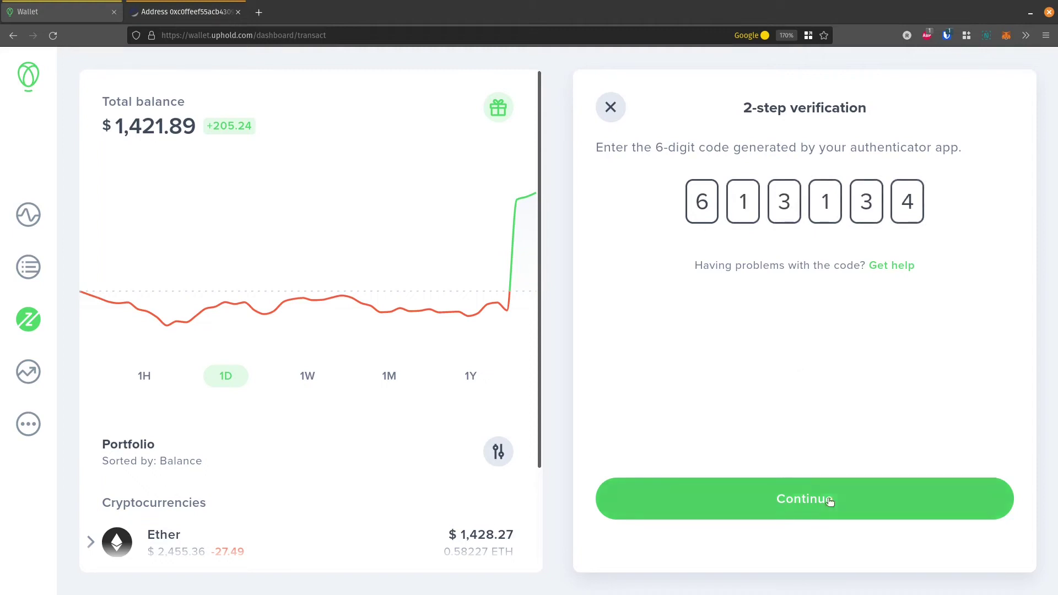
pyautogui.click(853, 494)
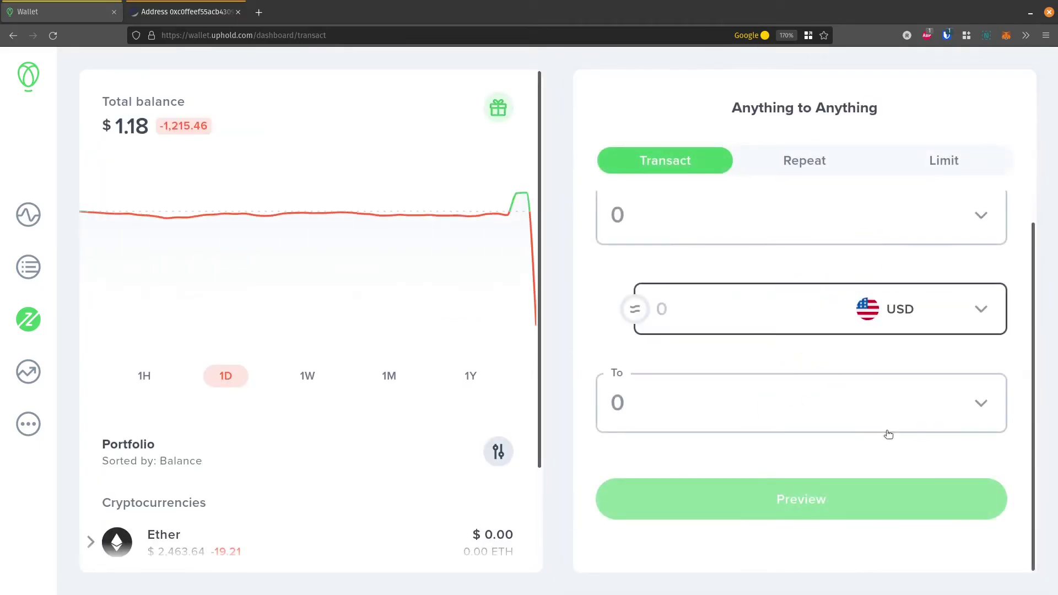
# Step: Dismiss the verification dialog and check the dashboard shows Ether at 0.00 ETH, total $1.18
pyautogui.click(738, 287)
pyautogui.scroll(-2, 331, 276)
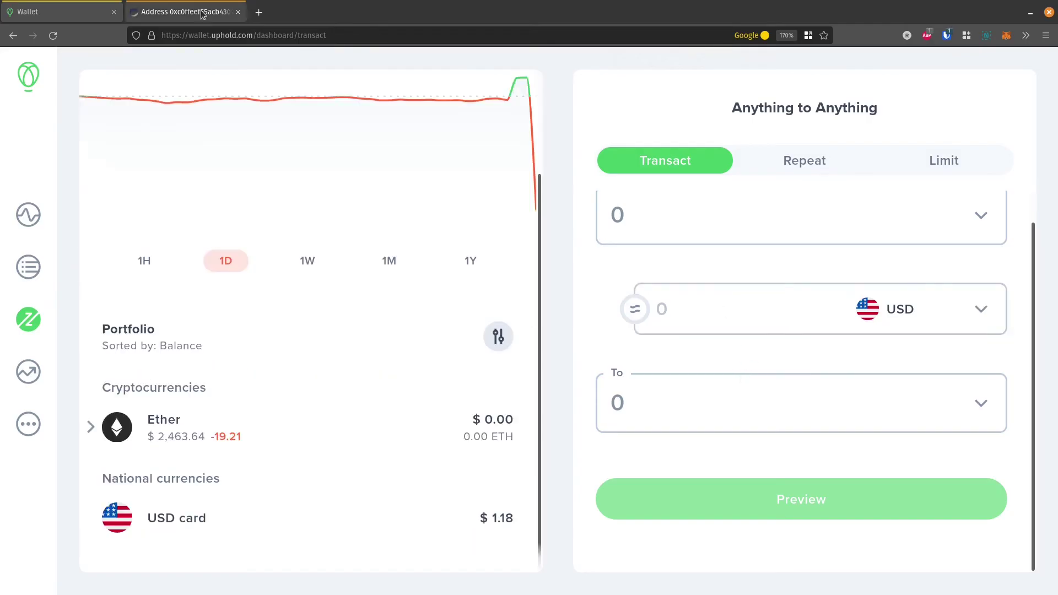
pyautogui.click(185, 11)
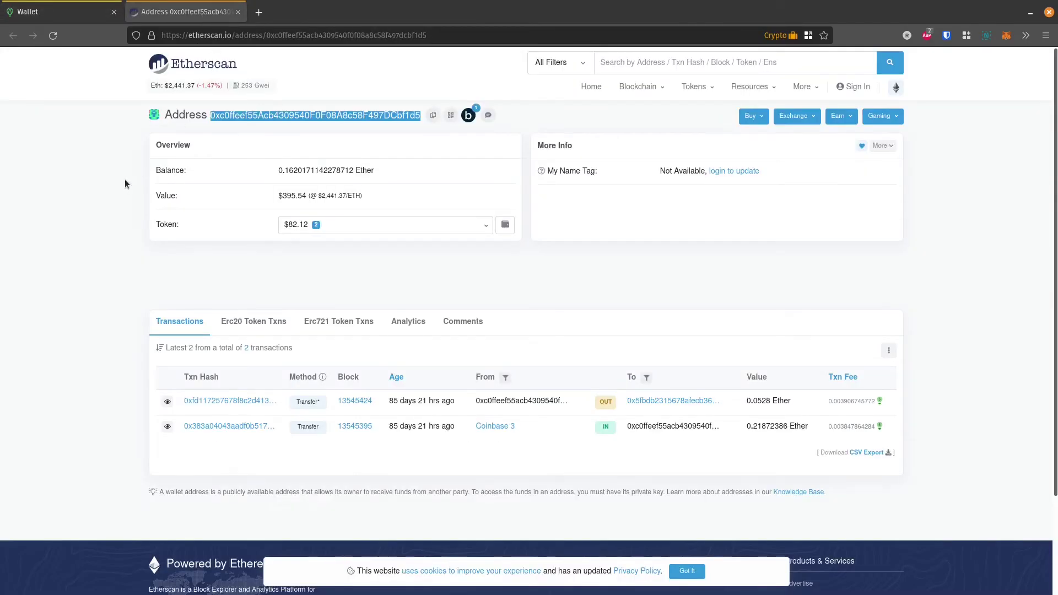
# Step: Reload the Etherscan address page, still showing 2 transactions and 0.1620171142278712 Ether
pyautogui.click(228, 130)
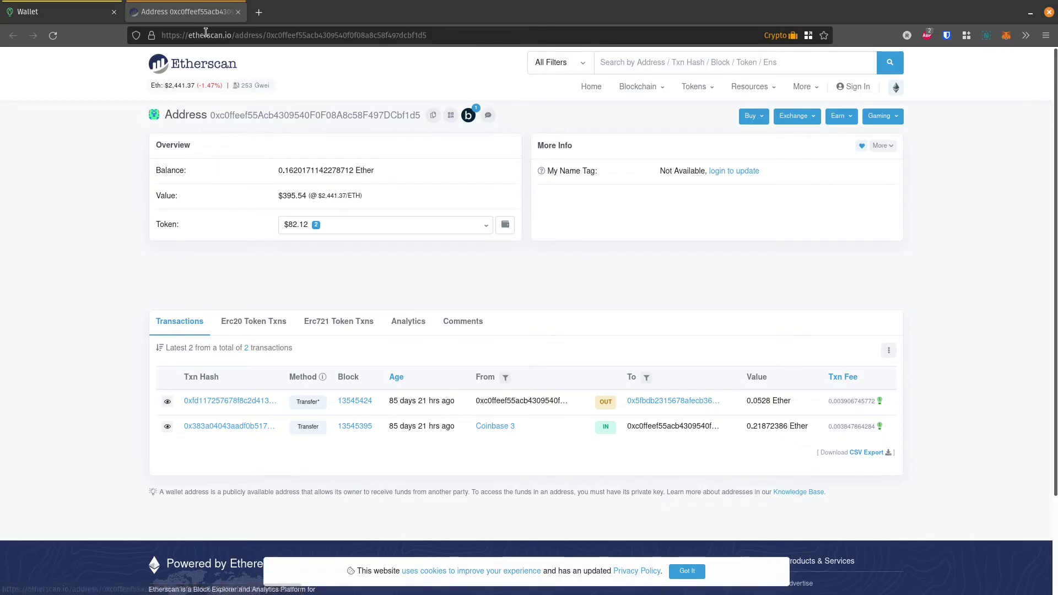
pyautogui.hotkey('ctrl', 'l')
pyautogui.press('Return')
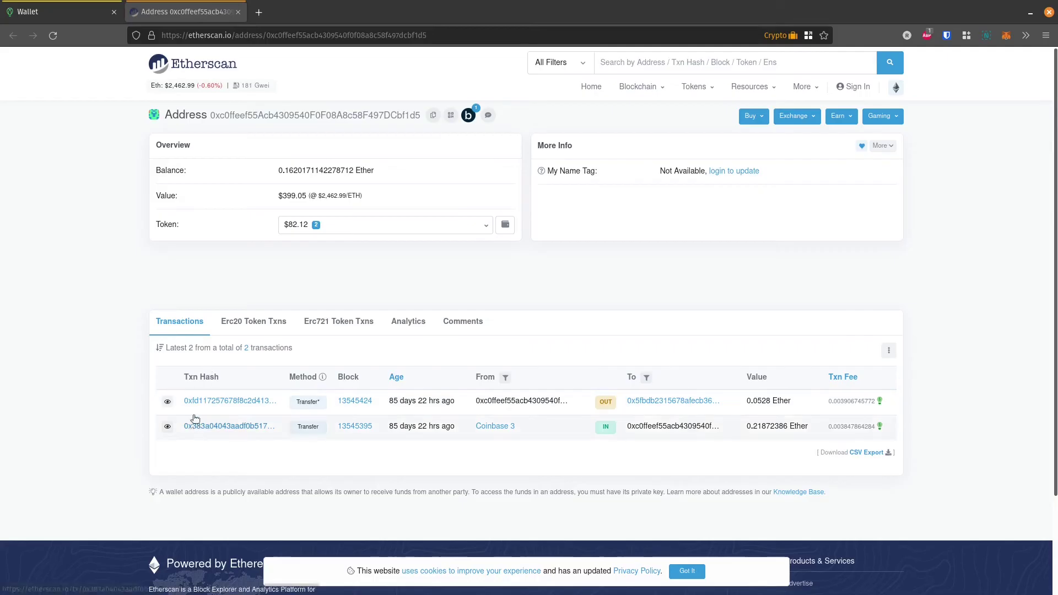
pyautogui.click(66, 13)
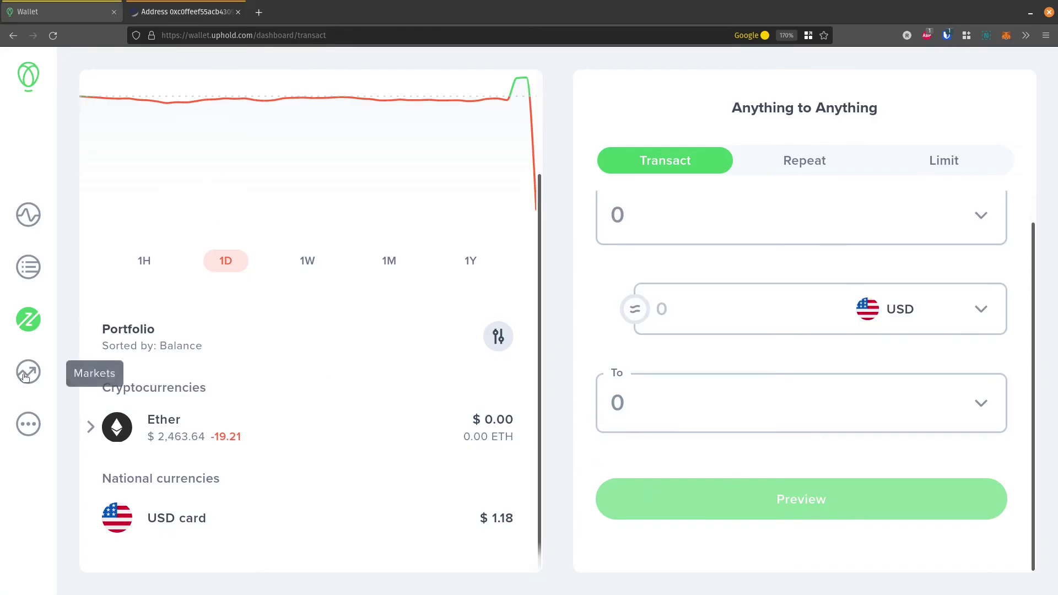
# Step: Open the Withdrew ETH entry in Activity to view its Processing transaction details
pyautogui.click(28, 270)
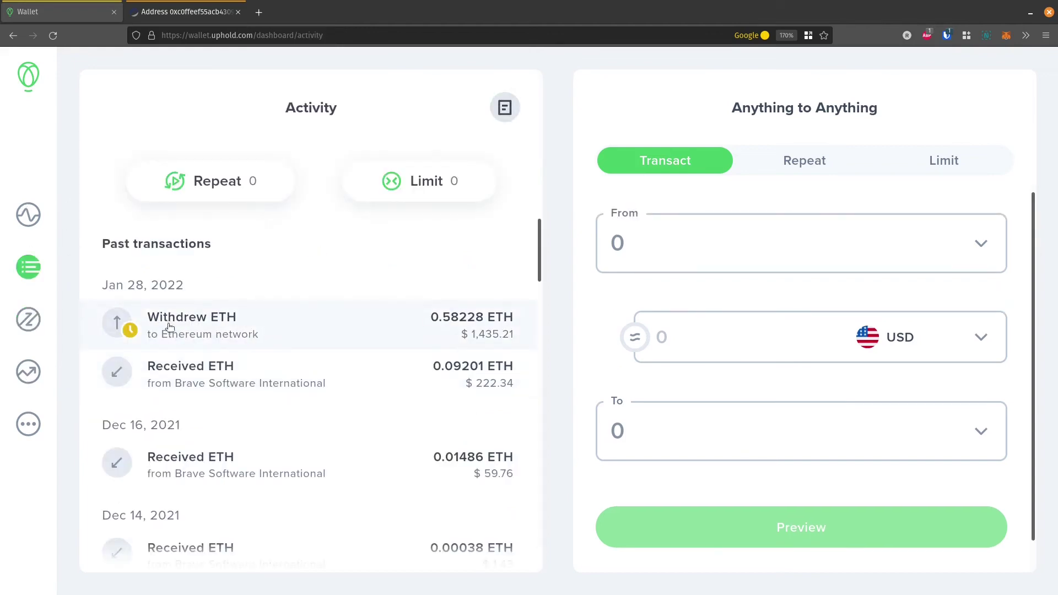
pyautogui.click(177, 334)
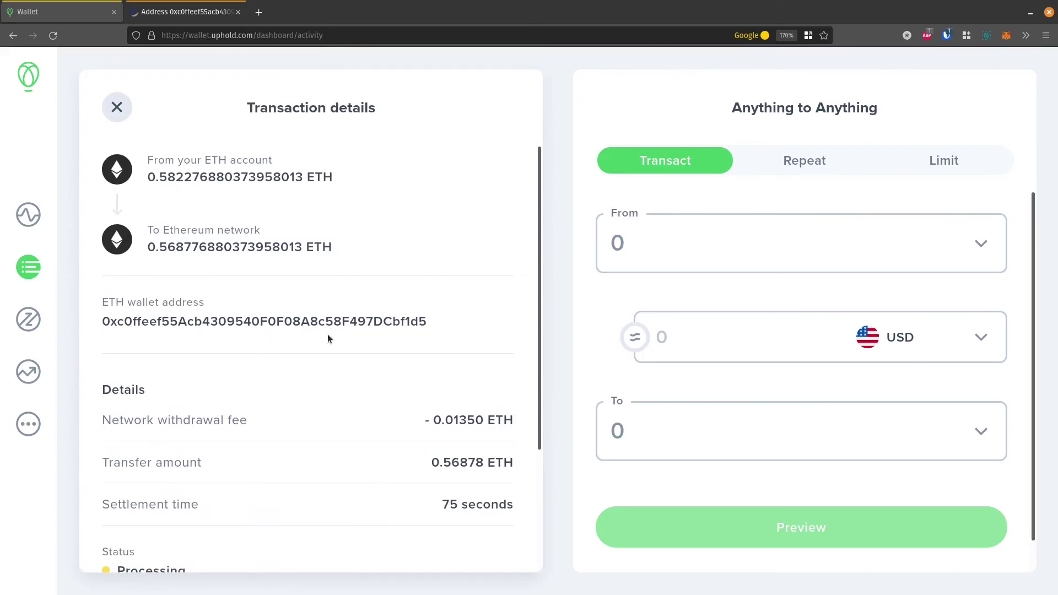
pyautogui.scroll(-3, 327, 334)
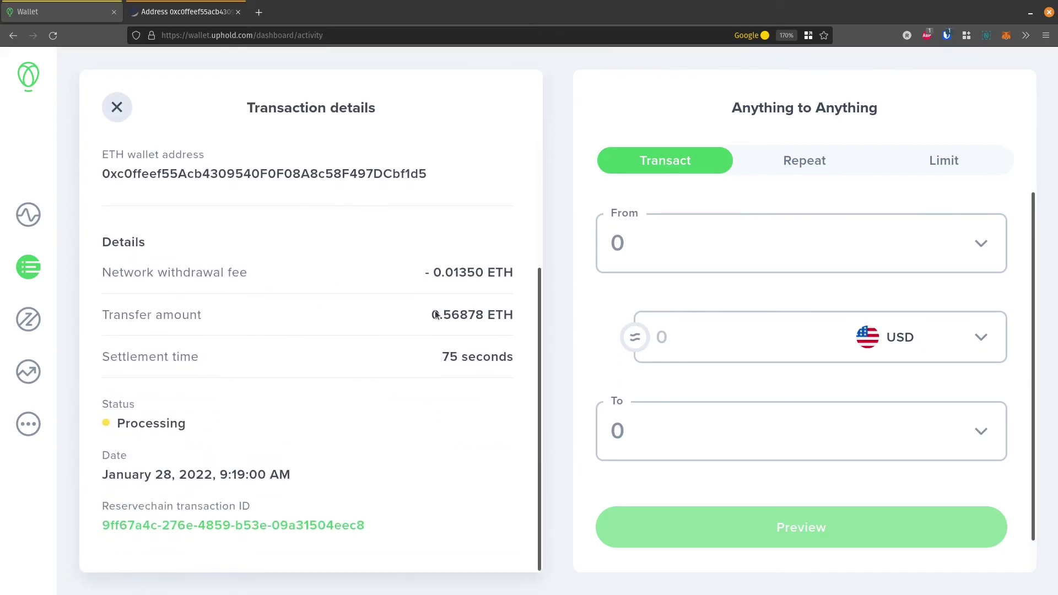